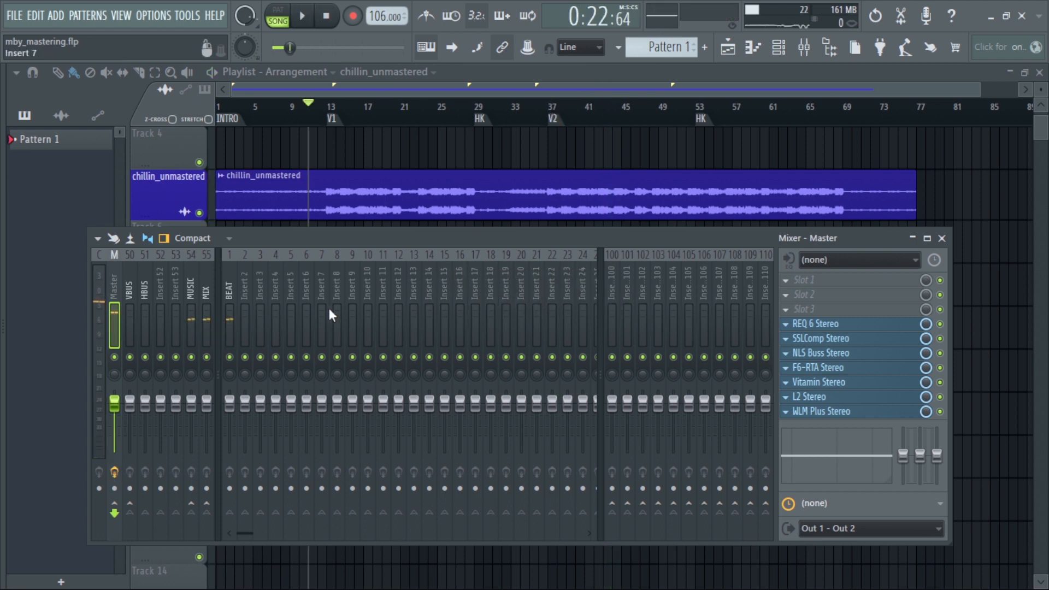
Set the song position to the V1 marker at bar 13 and bring the mixer back into view
{"action": "left_click", "coordinate": [327, 110]}
{"action": "key", "text": "F9"}
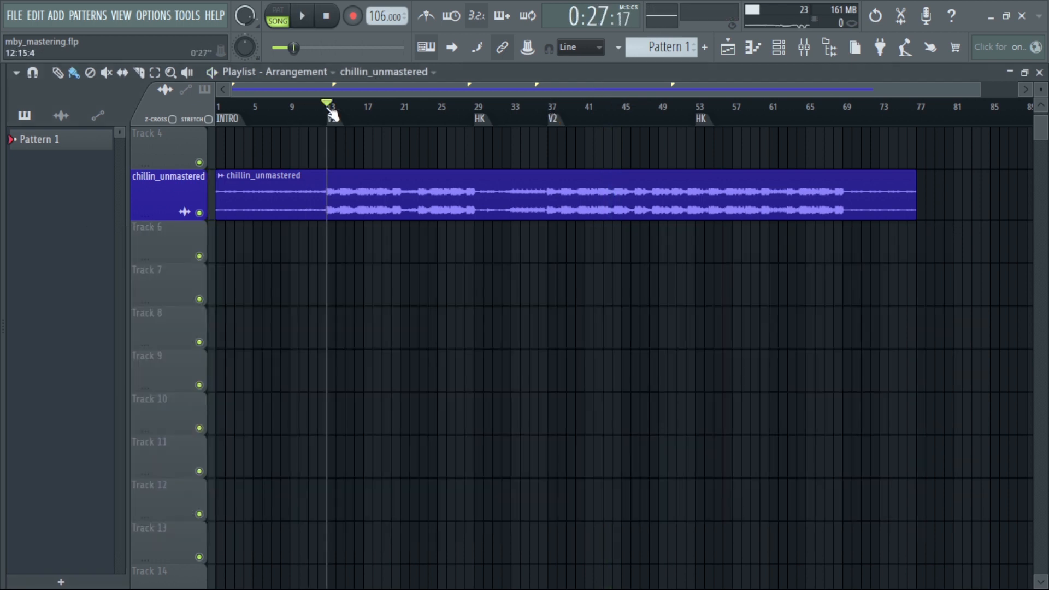
{"action": "key", "text": "F9"}
Open the Master track's REQ 6 Stereo equalizer, play the song to examine its low cut, and close it
{"action": "left_click", "coordinate": [820, 324]}
{"action": "left_click_drag", "start_coordinate": [536, 155], "coordinate": [542, 156]}
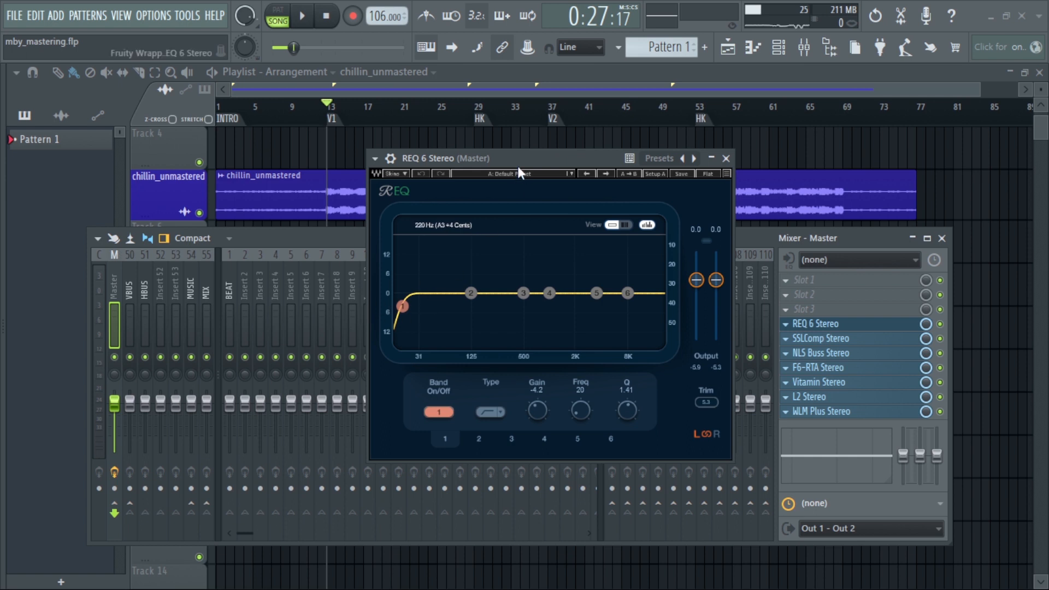
{"action": "key", "text": "space"}
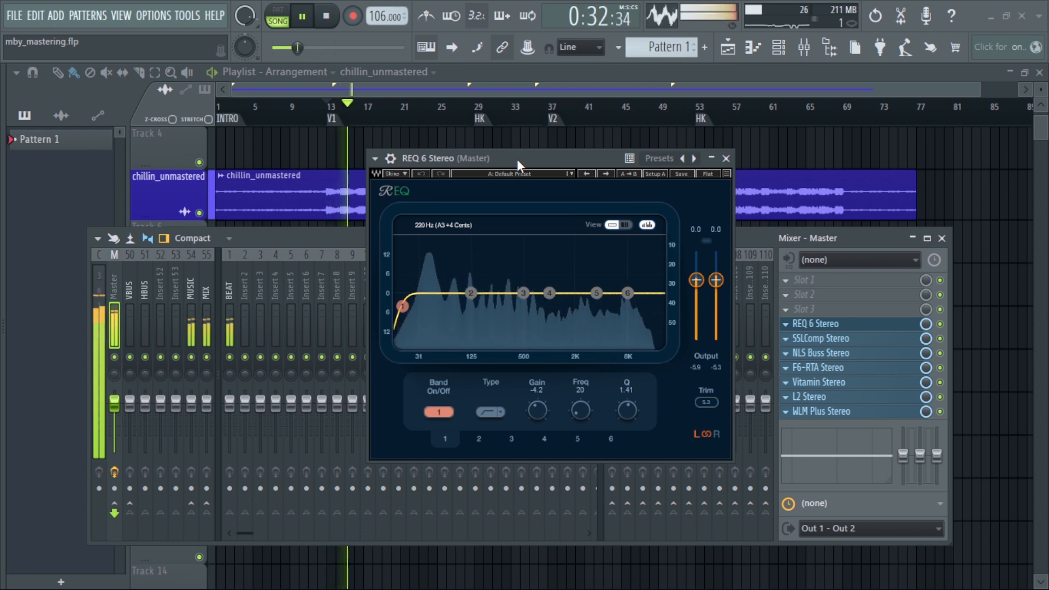
{"action": "key", "text": "space"}
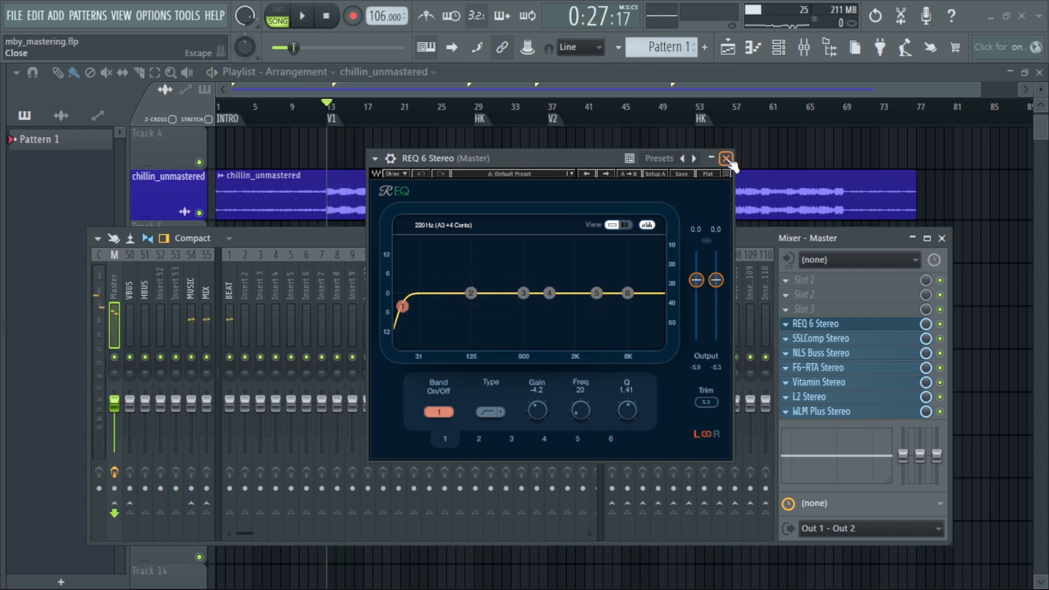
{"action": "left_click", "coordinate": [726, 158]}
Open SSLComp Stereo on the Master, examine its compression settings during playback, and close it
{"action": "left_click", "coordinate": [814, 340]}
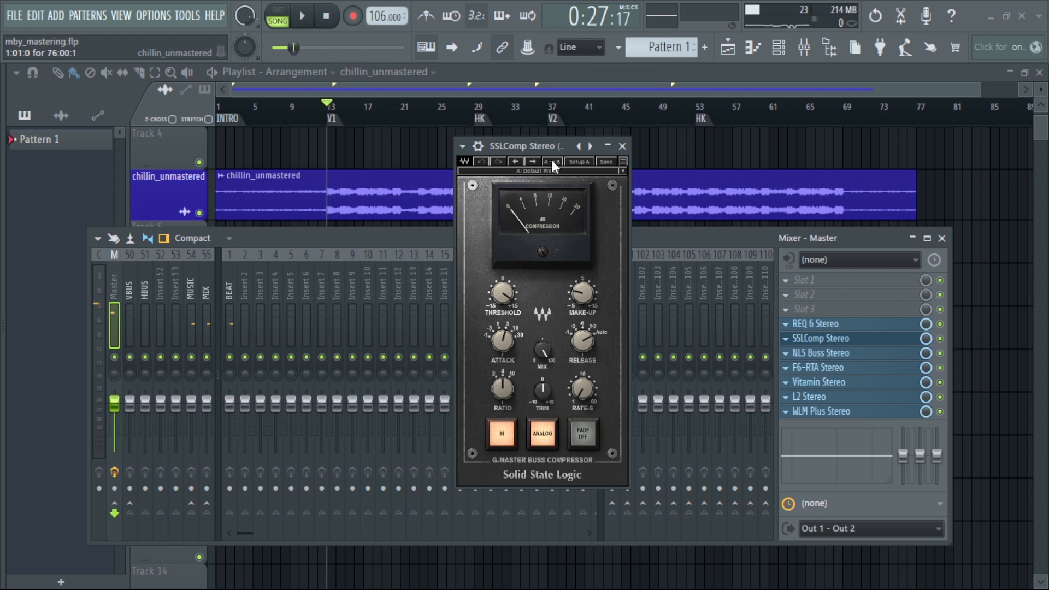
{"action": "left_click_drag", "start_coordinate": [545, 147], "coordinate": [540, 134]}
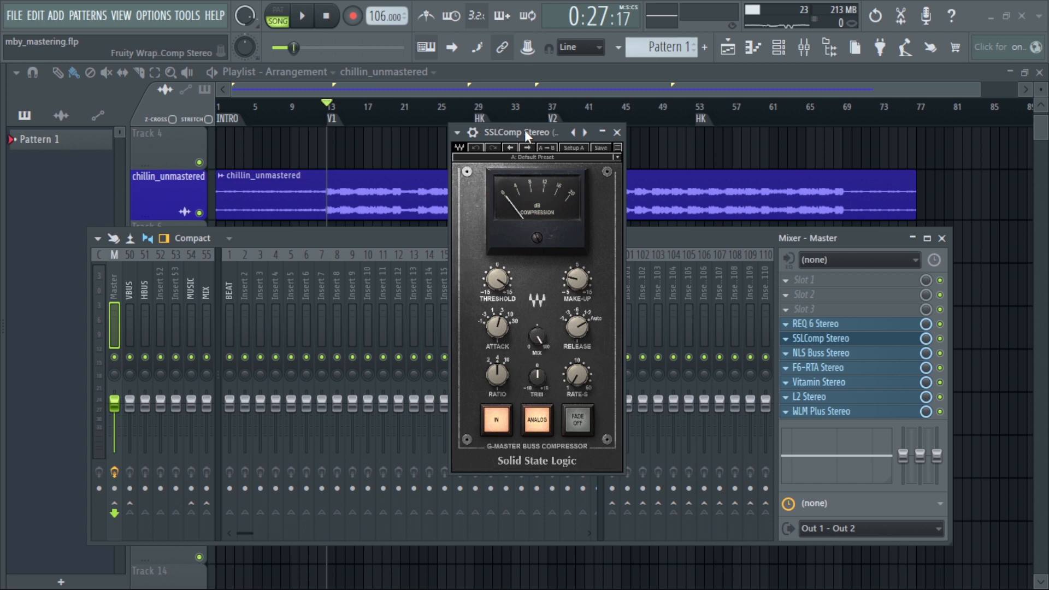
{"action": "key", "text": "space"}
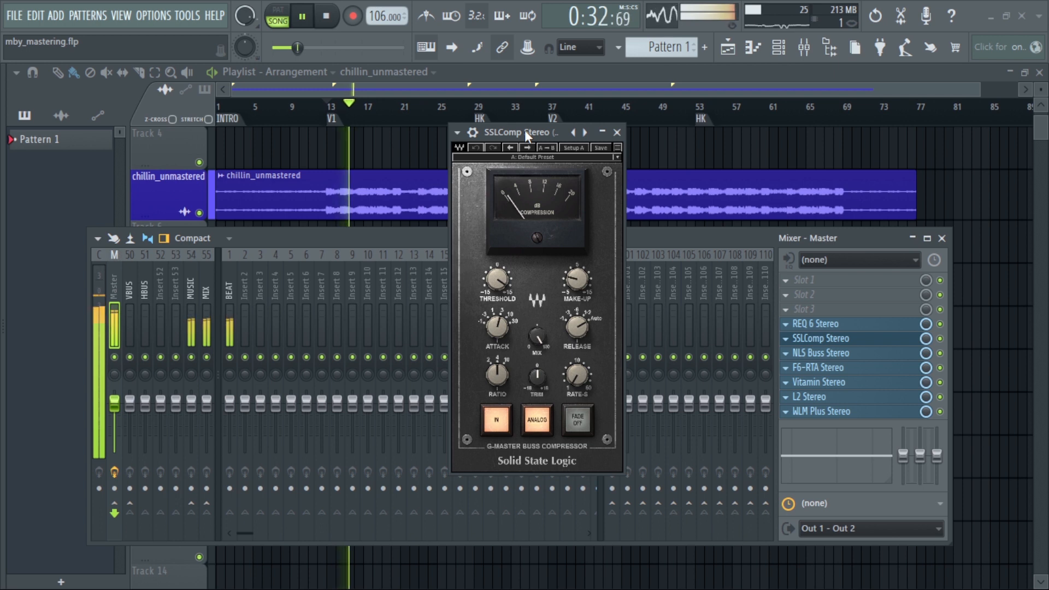
{"action": "key", "text": "space"}
{"action": "left_click", "coordinate": [617, 132]}
Open NLS Buss Stereo on the Master, examine its Drive setting and meters during playback, and close it
{"action": "left_click", "coordinate": [808, 351]}
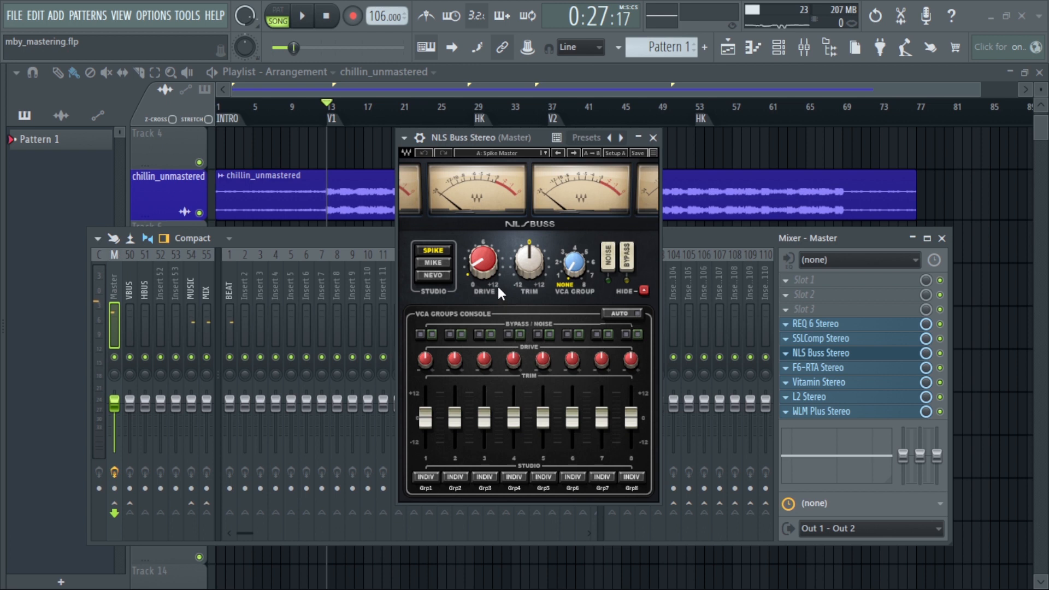
{"action": "left_click", "coordinate": [483, 290]}
{"action": "key", "text": "space"}
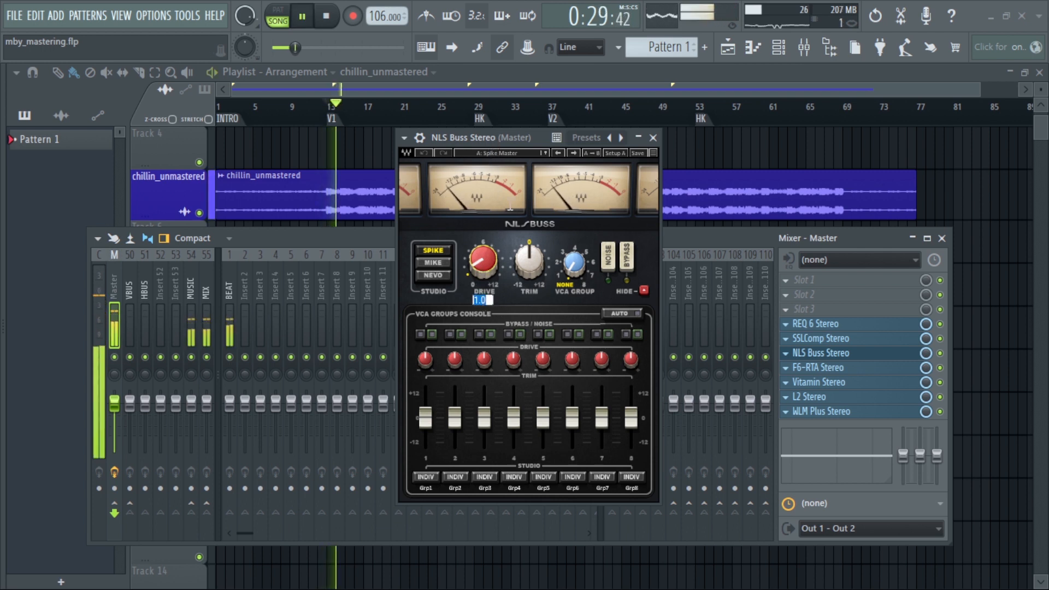
{"action": "left_click", "coordinate": [507, 140]}
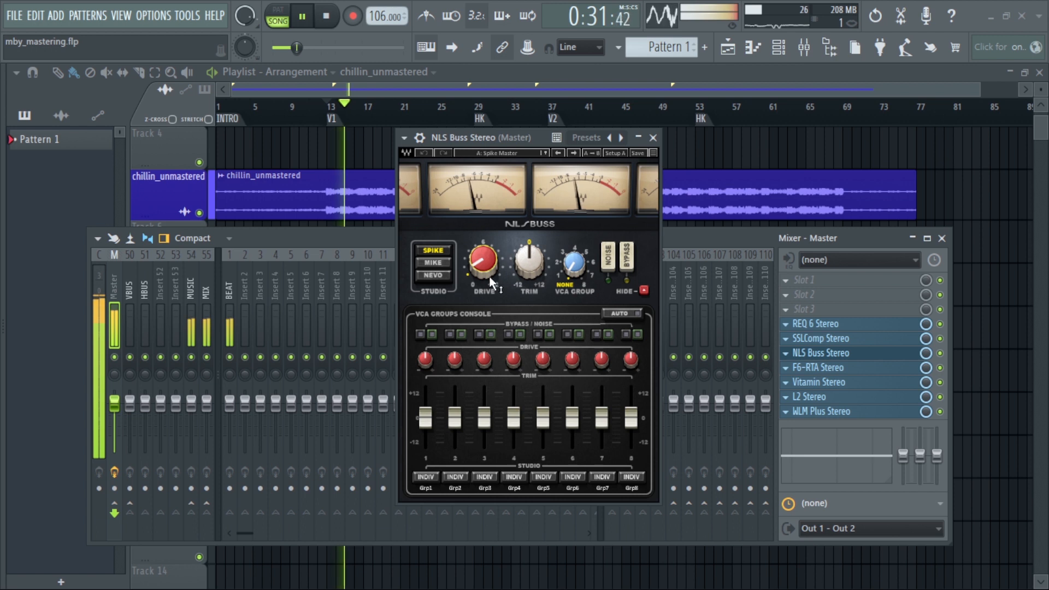
{"action": "key", "text": "space"}
{"action": "left_click", "coordinate": [653, 138]}
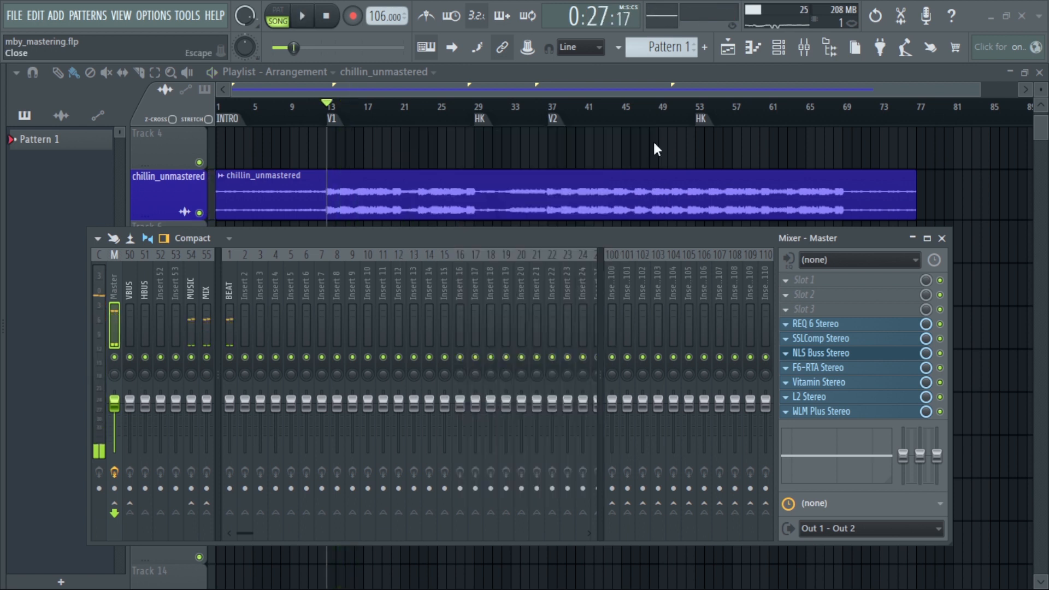
Open F6-RTA Stereo on the Master, examine its band 6 curve and spectrum during playback, and close it
{"action": "left_click", "coordinate": [820, 367]}
{"action": "left_click_drag", "start_coordinate": [568, 265], "coordinate": [501, 137]}
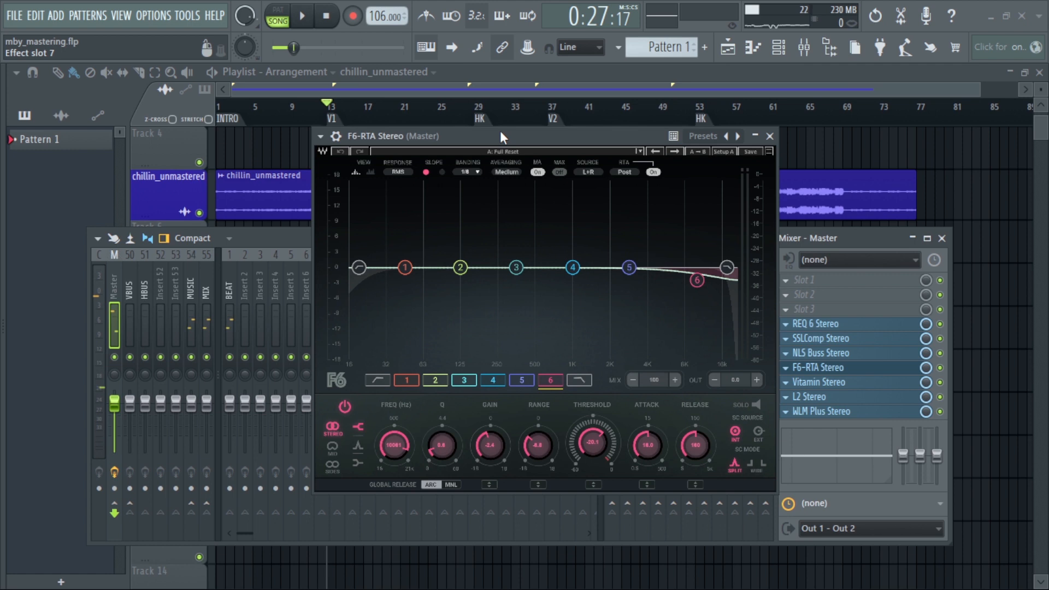
{"action": "left_click_drag", "start_coordinate": [500, 133], "coordinate": [507, 139]}
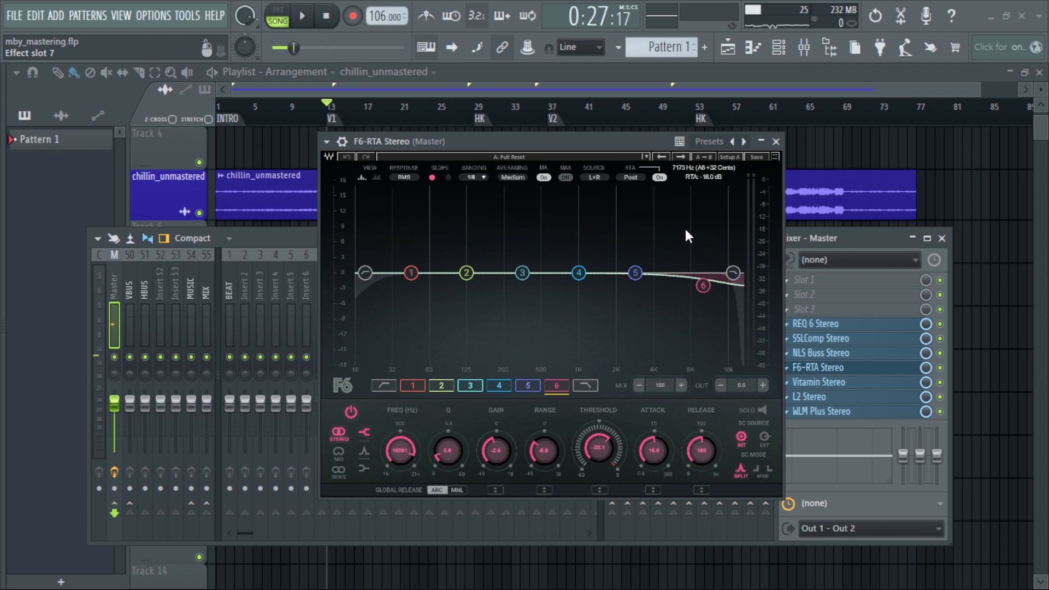
{"action": "key", "text": "space"}
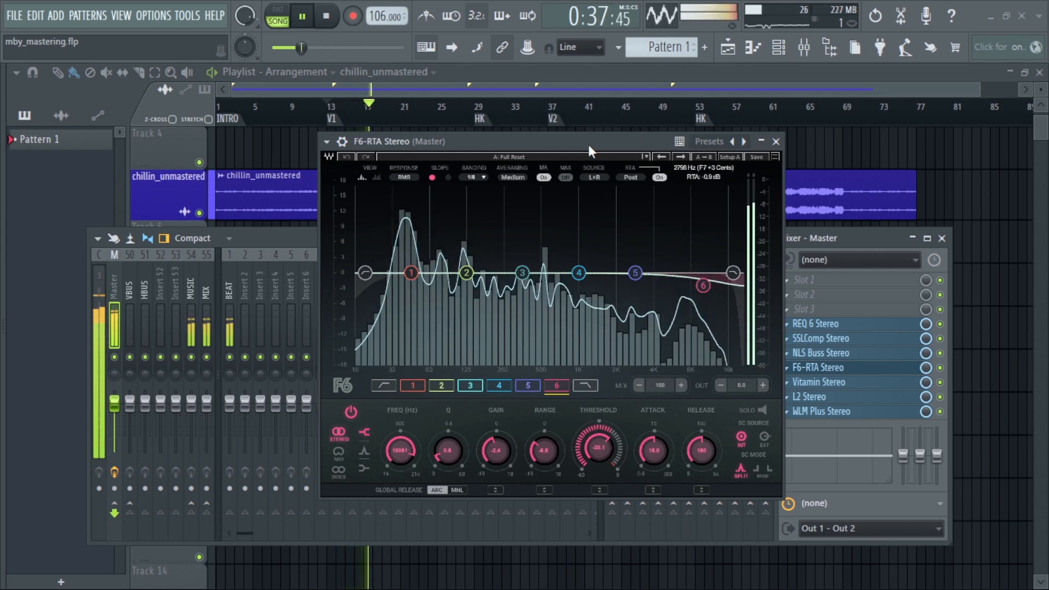
{"action": "key", "text": "space"}
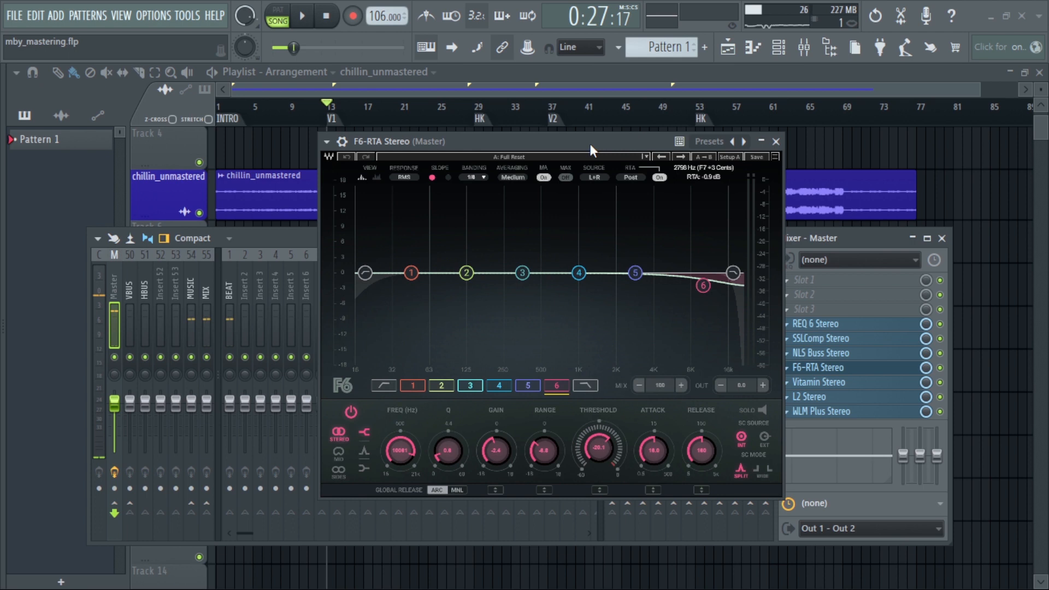
{"action": "left_click", "coordinate": [777, 141]}
Audition Vitamin Stereo's Lo band during playback by raising it to 31.1 at 0.00 width, reset it to Off, and close the plugin
{"action": "left_click", "coordinate": [822, 383]}
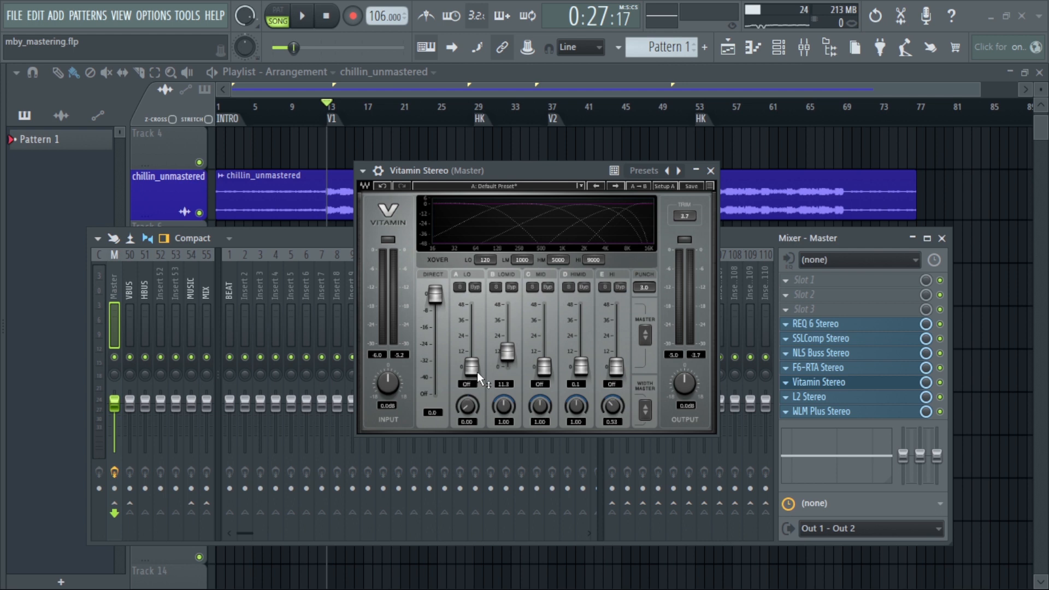
{"action": "key", "text": "space"}
{"action": "left_click_drag", "start_coordinate": [475, 369], "coordinate": [474, 327]}
{"action": "left_click_drag", "start_coordinate": [468, 406], "coordinate": [468, 464]}
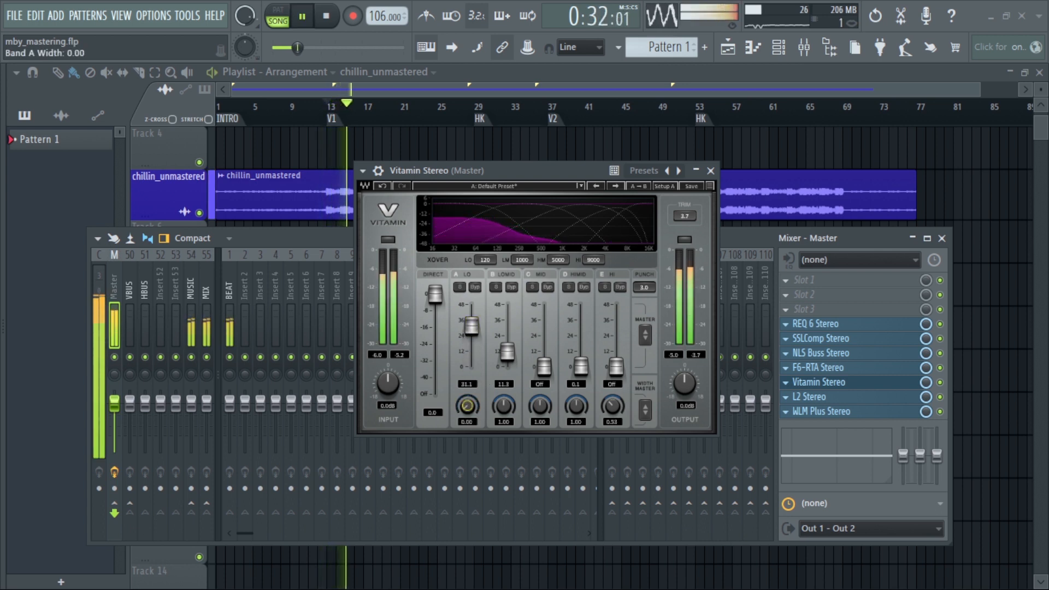
{"action": "left_click", "coordinate": [471, 359]}
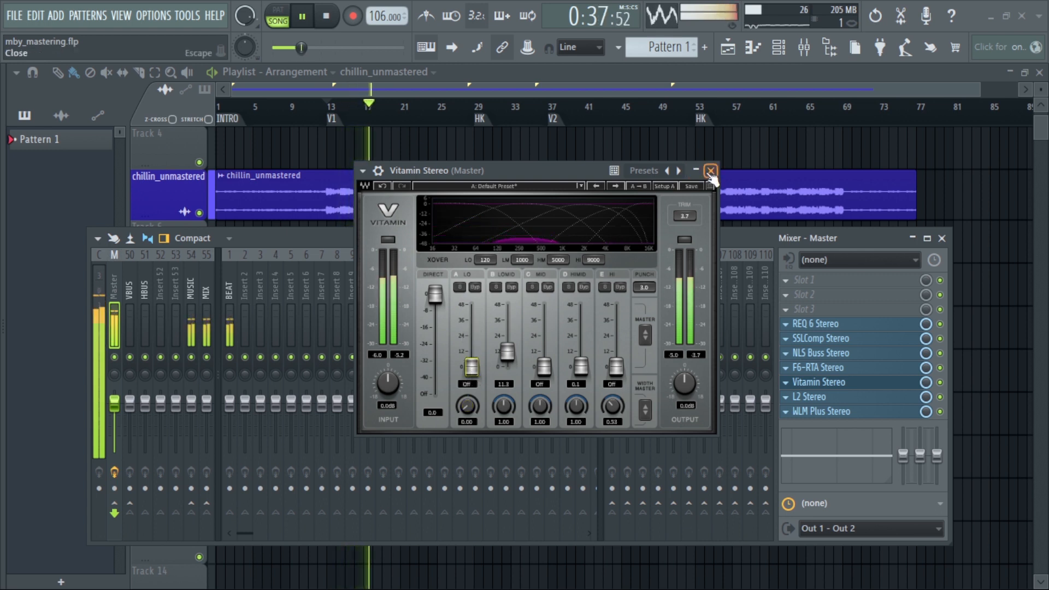
{"action": "left_click", "coordinate": [711, 171]}
{"action": "key", "text": "space"}
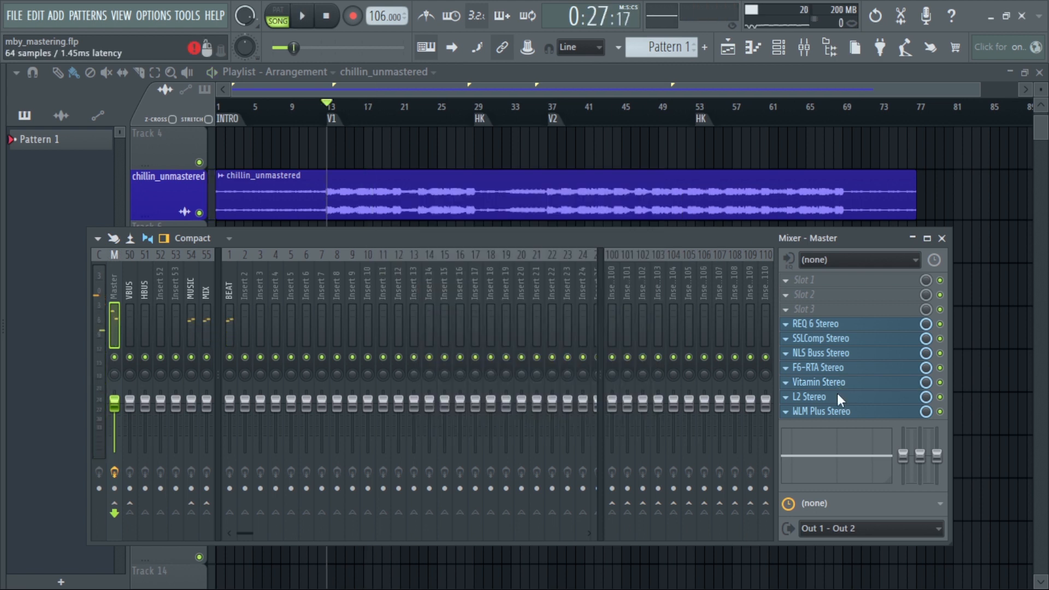
Open L2 Stereo on the Master, raise its threshold to 0.0, and lower it to -8.0 dB during playback
{"action": "left_click", "coordinate": [842, 397]}
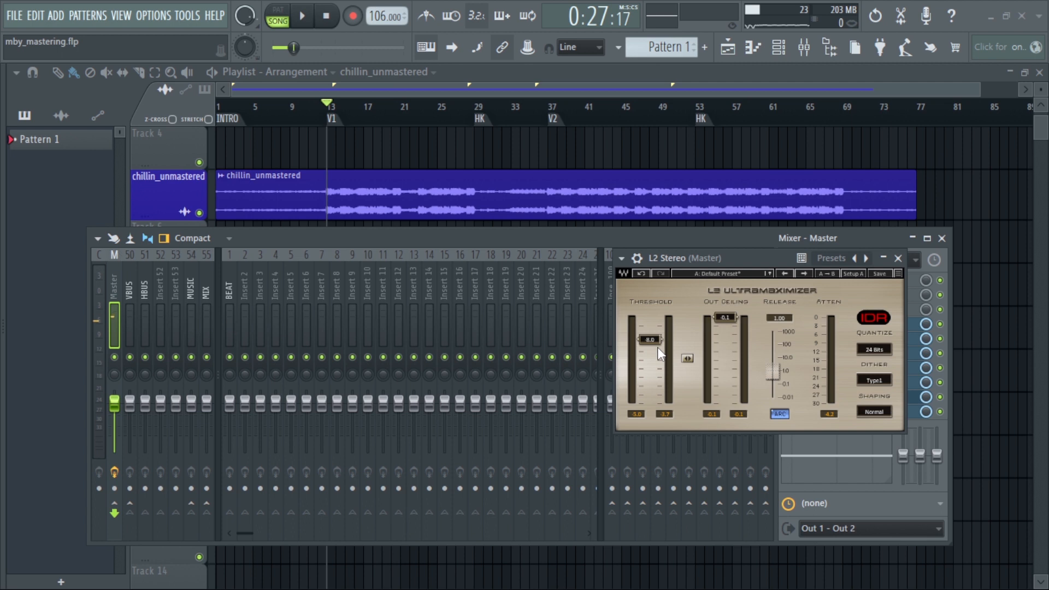
{"action": "left_click_drag", "start_coordinate": [654, 341], "coordinate": [480, 215]}
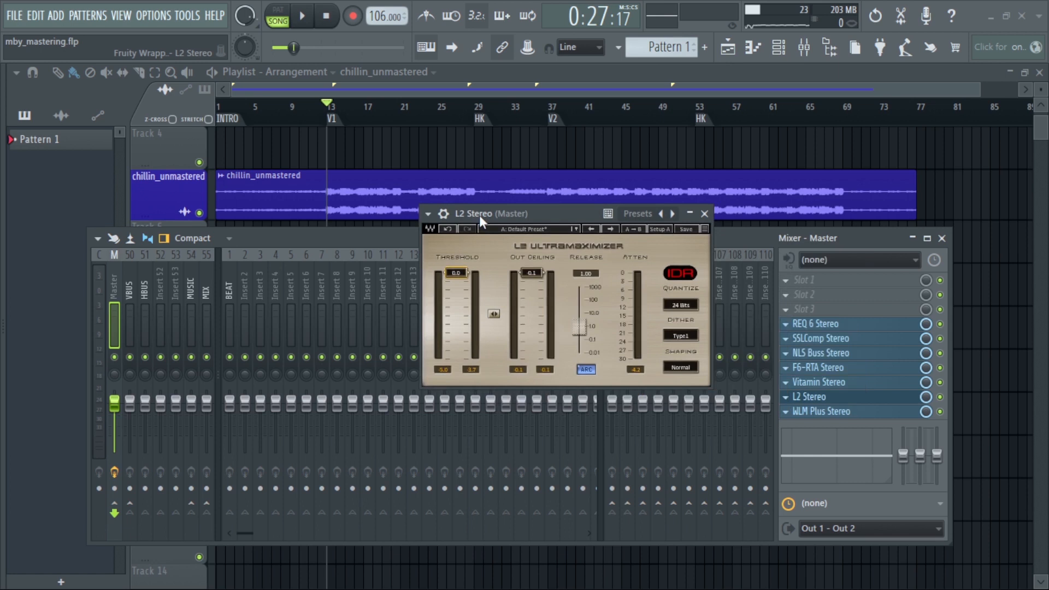
{"action": "key", "text": "space"}
{"action": "left_click_drag", "start_coordinate": [457, 272], "coordinate": [457, 295]}
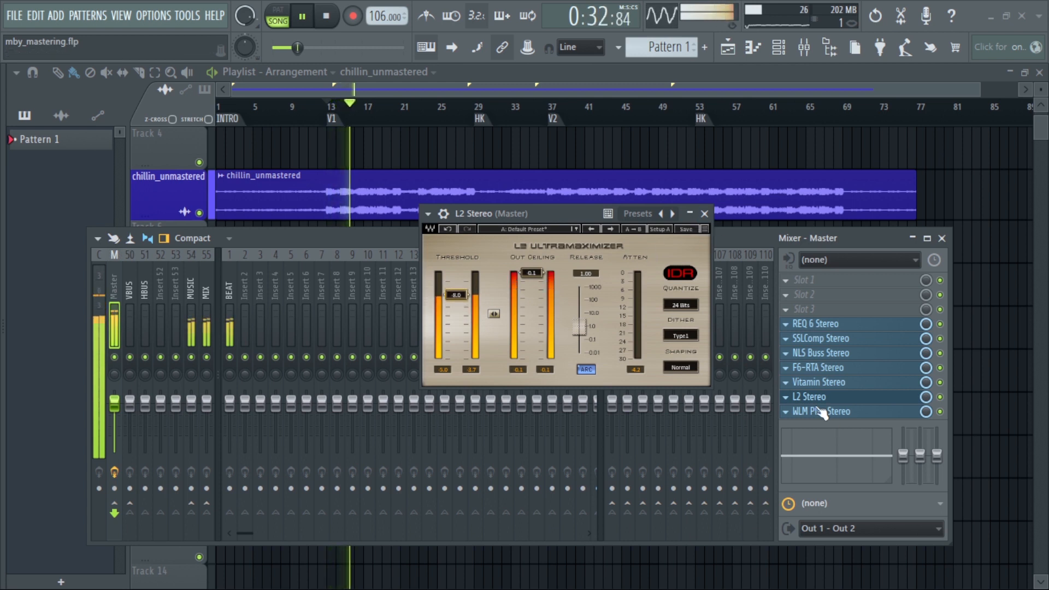
{"action": "key", "text": "space"}
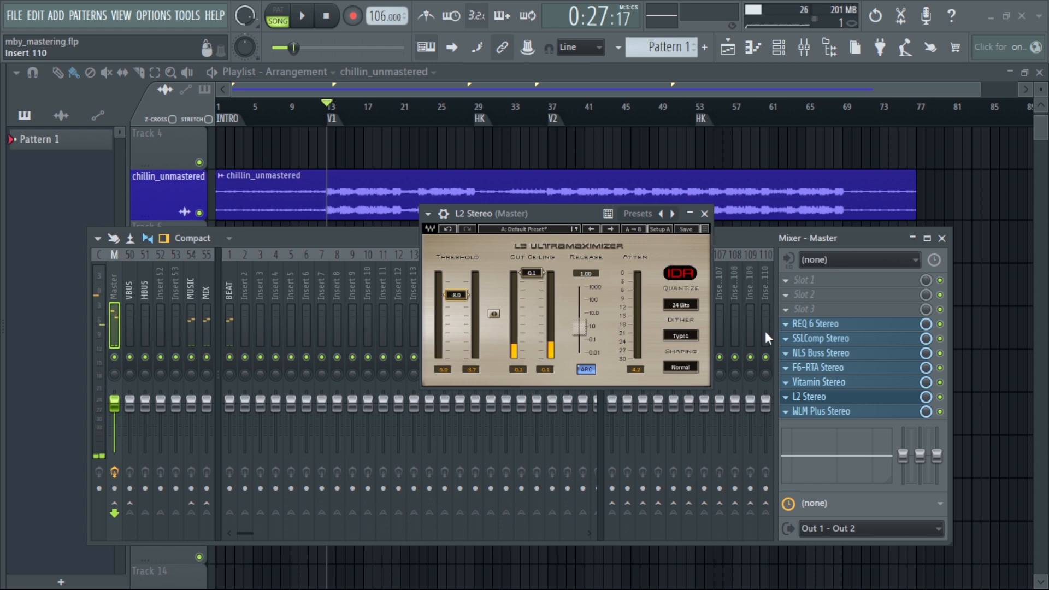
Place the WLM Plus loudness meter beside L2 Stereo and set the L2 threshold to -8.2 dB during playback
{"action": "left_click", "coordinate": [820, 411]}
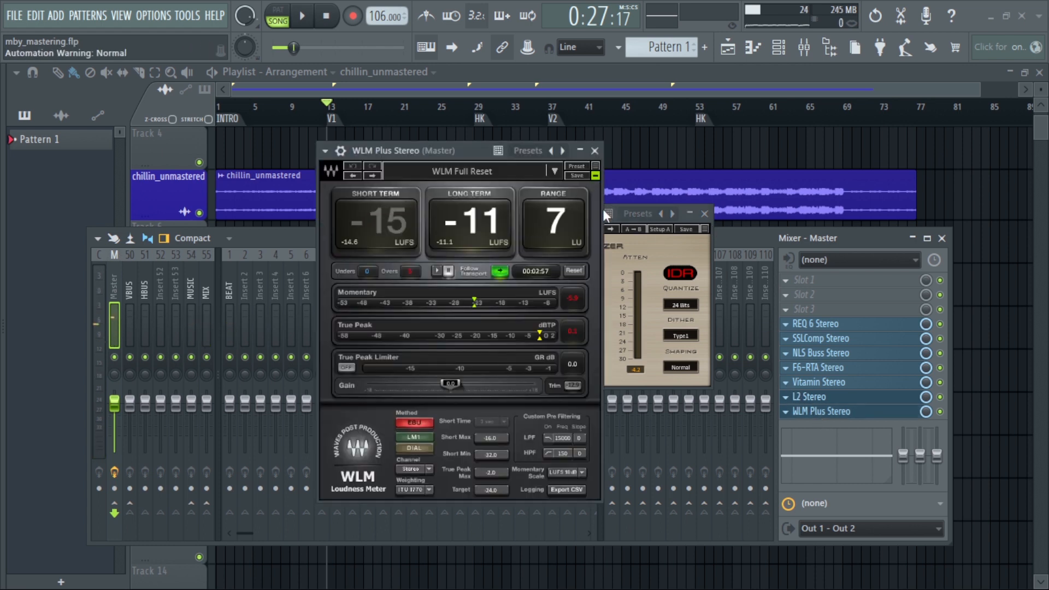
{"action": "left_click_drag", "start_coordinate": [461, 153], "coordinate": [418, 152]}
{"action": "left_click_drag", "start_coordinate": [581, 214], "coordinate": [748, 206]}
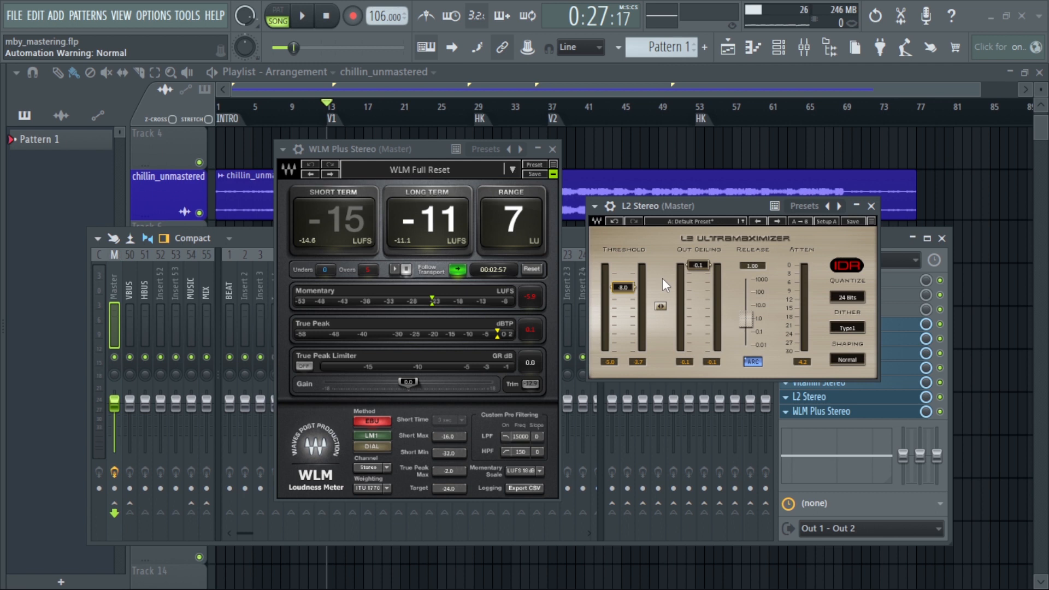
{"action": "key", "text": "space"}
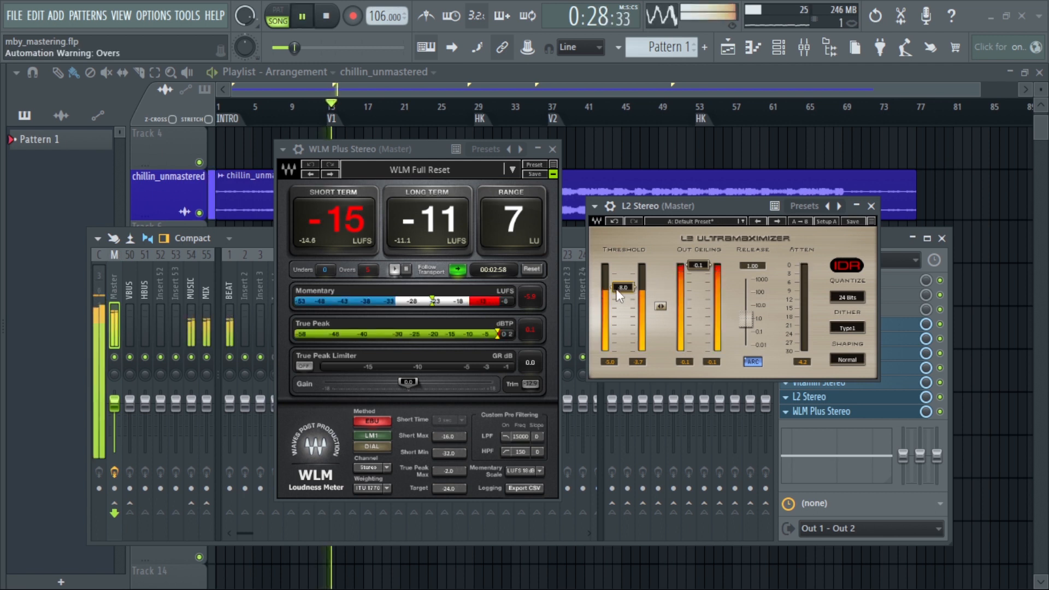
{"action": "left_click_drag", "start_coordinate": [623, 287], "coordinate": [622, 288]}
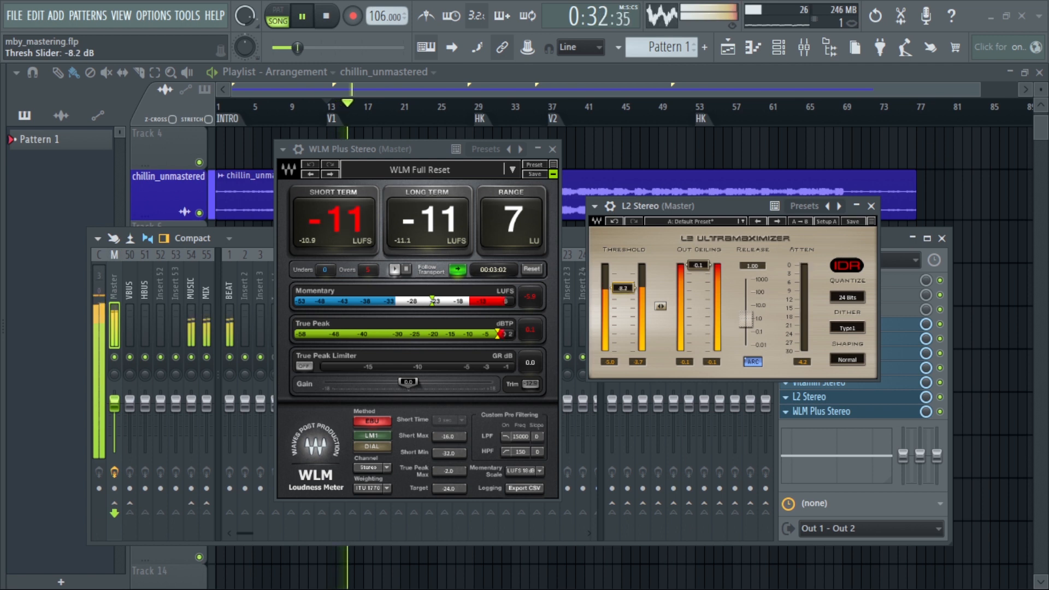